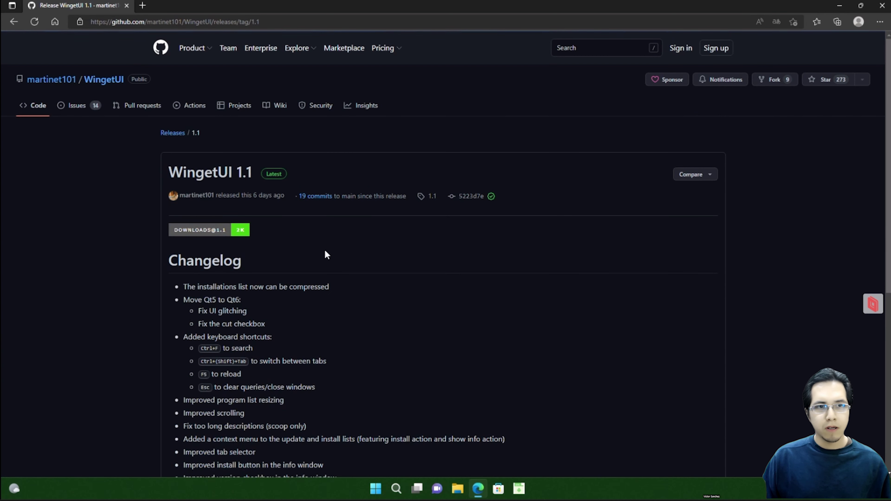
Download WingetUI.Installer.exe from the 1.1 release assets, keep it despite the SmartScreen block, and close the browser.
scroll(394, 228, "down", 9)
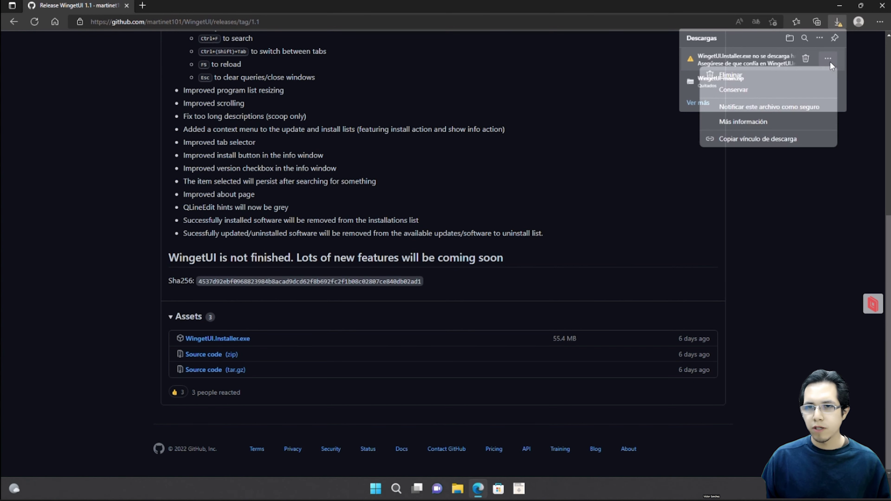
left_click(737, 90)
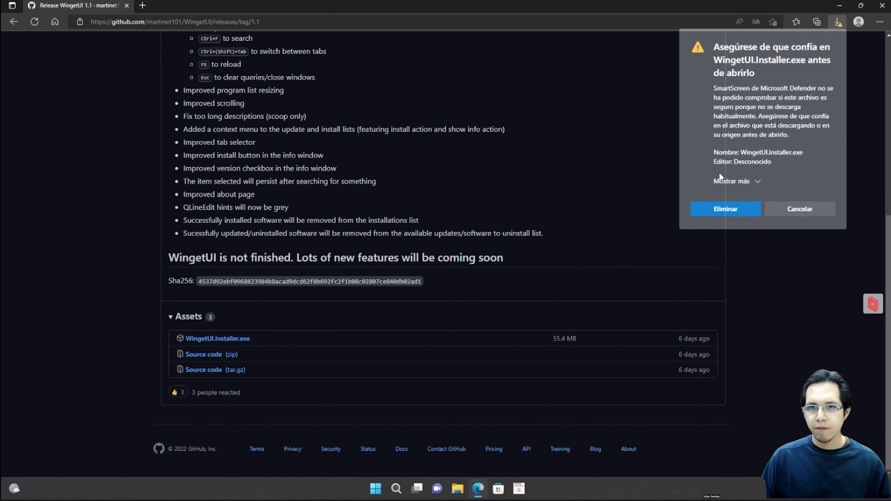
left_click(746, 182)
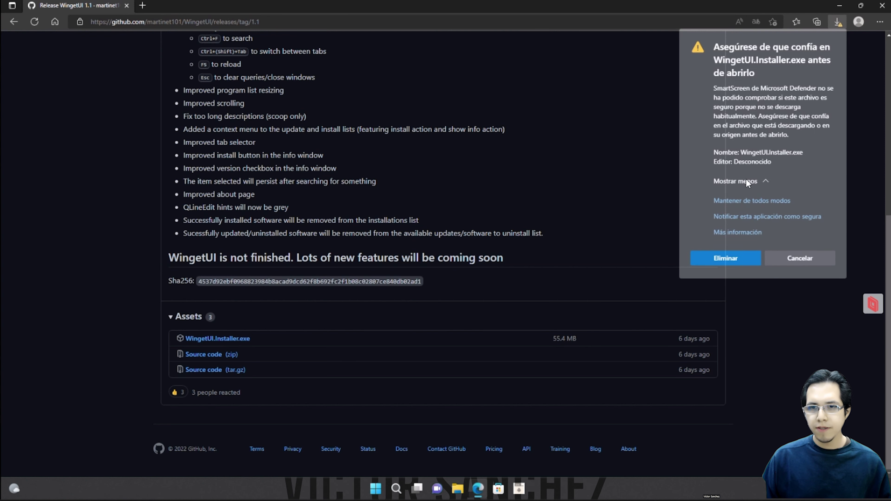
left_click(754, 201)
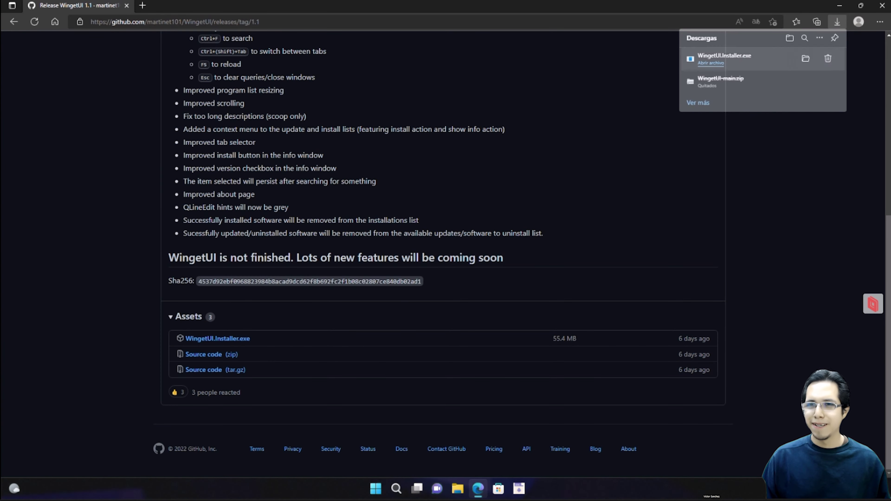
left_click(885, 7)
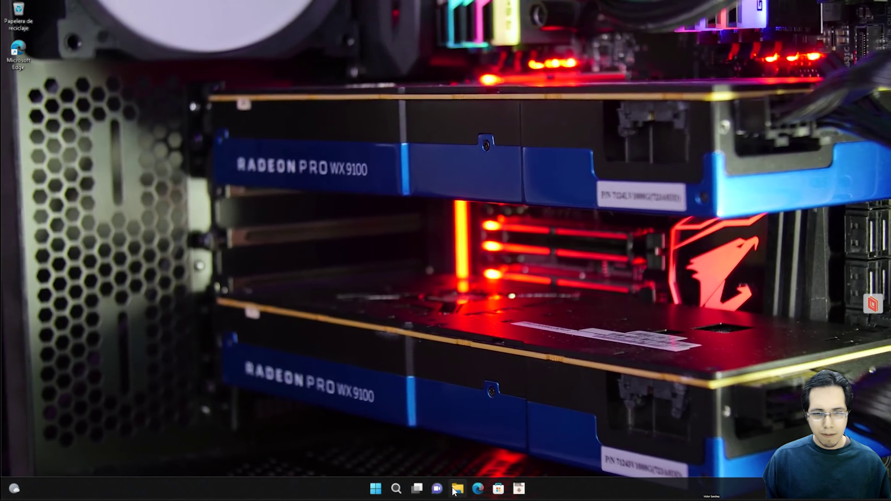
Run WingetUI.Installer.exe from the Descargas folder as administrator and allow it to make changes to the device.
left_click(455, 489)
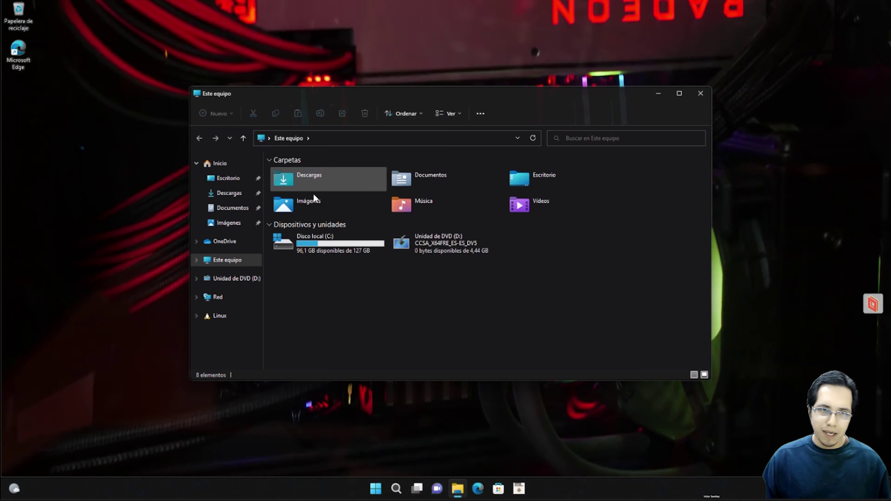
double_click(306, 187)
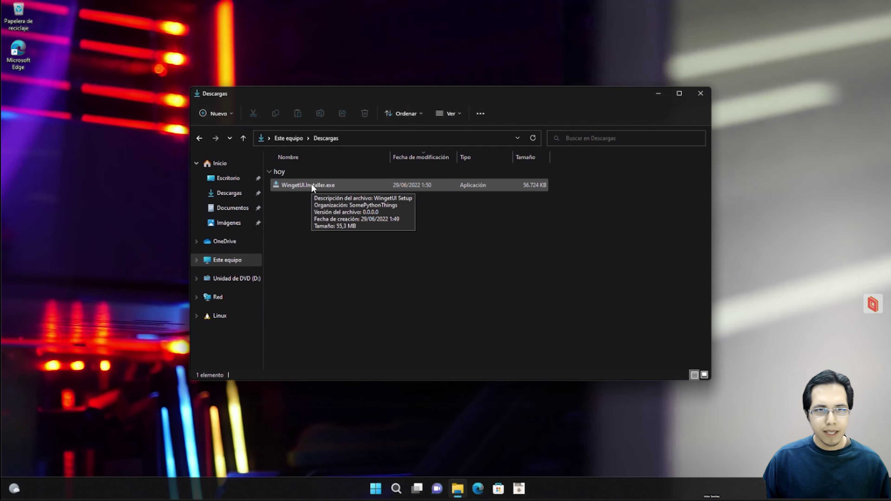
right_click(307, 185)
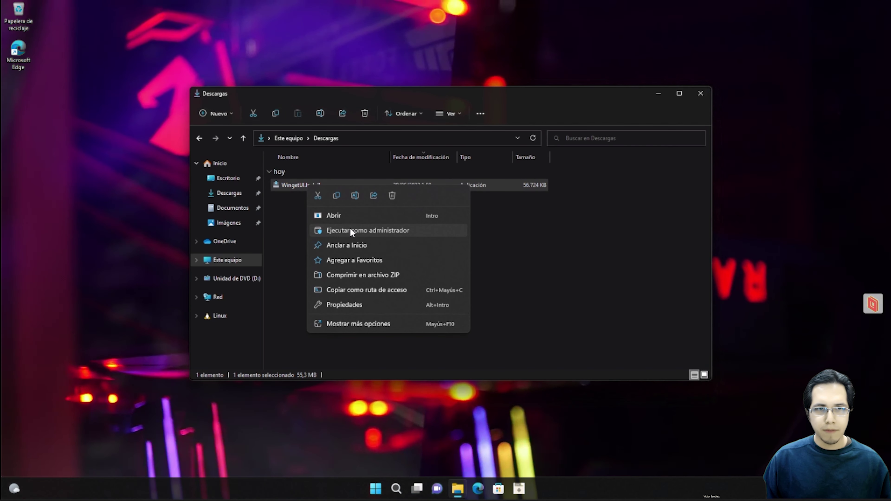
left_click(350, 227)
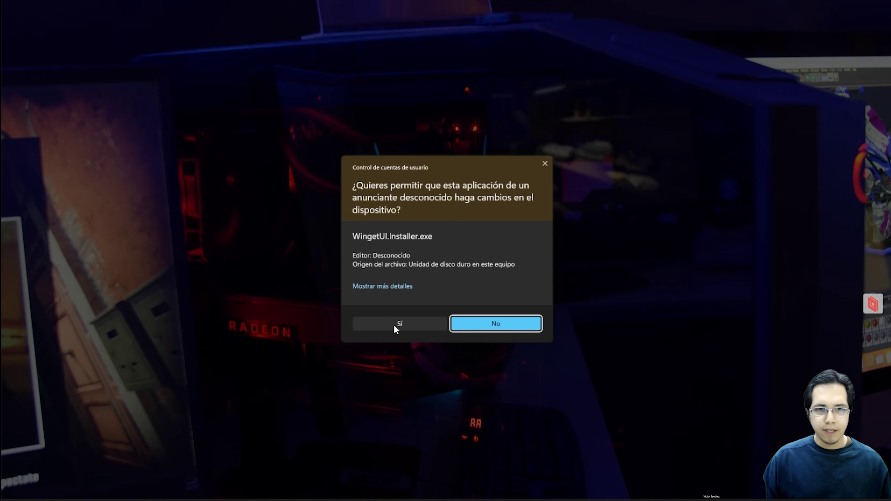
left_click(394, 326)
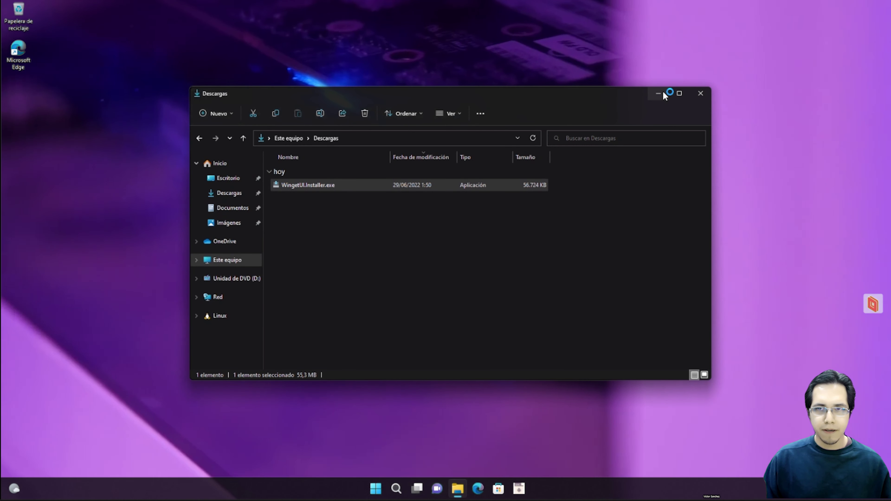
left_click(661, 92)
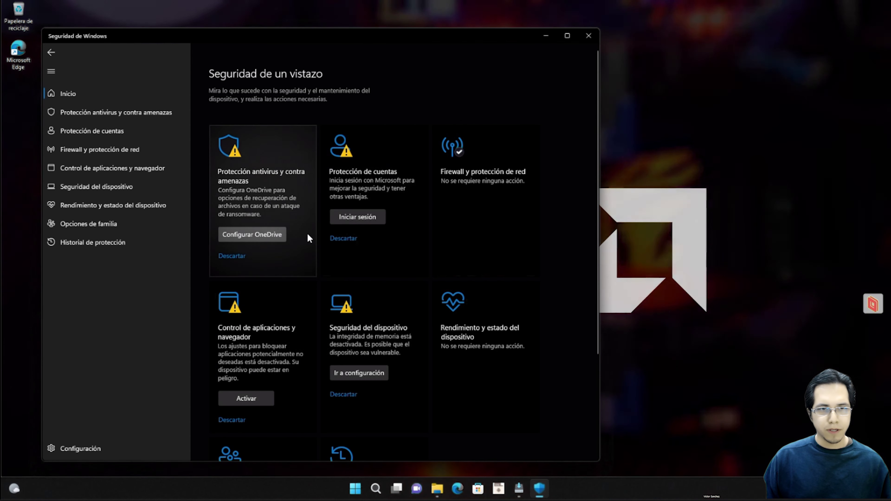
Clear the account protection and antivirus recommendations in Windows Security, reviewing the antivirus and threat protection settings.
left_click(346, 239)
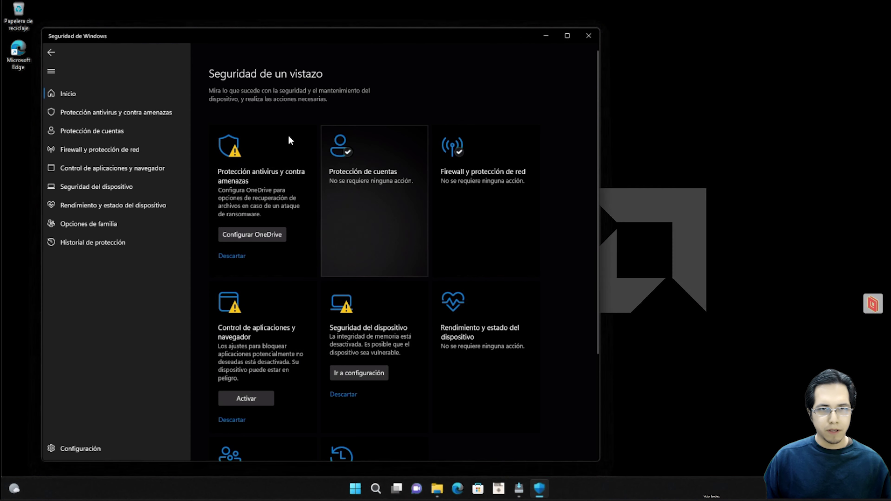
left_click(258, 240)
left_click(258, 303)
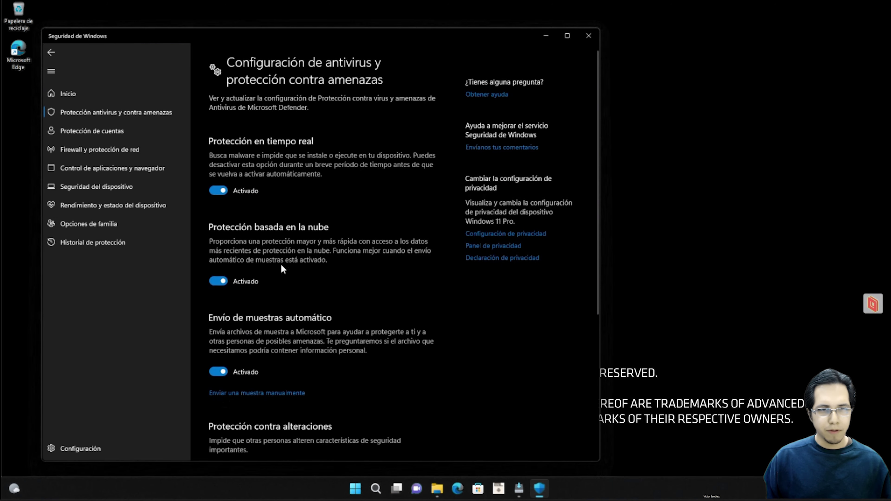
scroll(277, 282, "down", 10)
scroll(279, 258, "up", 10)
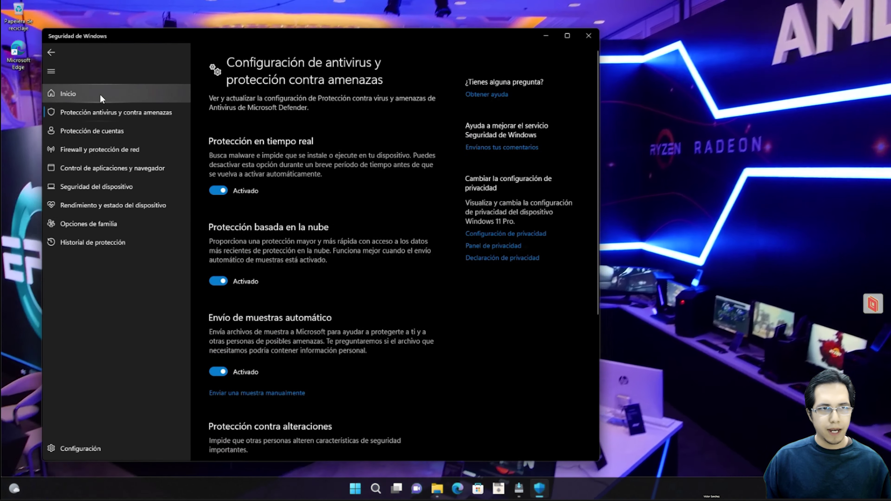
left_click(99, 93)
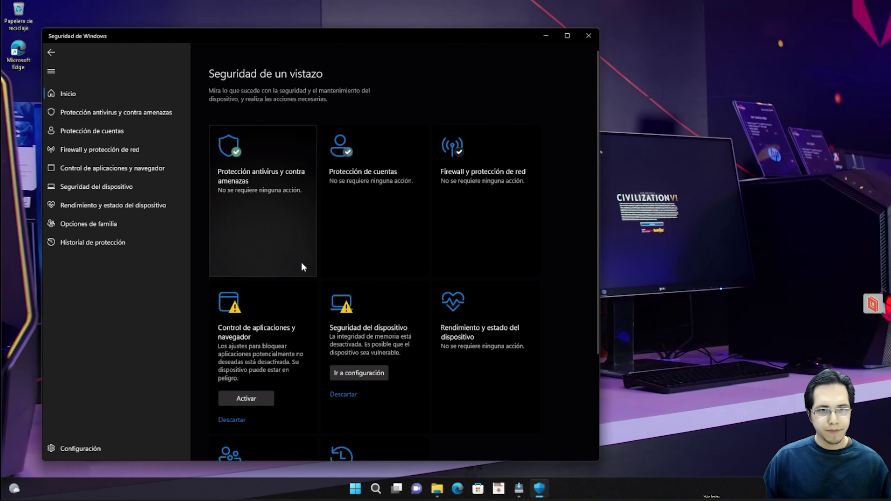
Activate the potentially unwanted app blocking under app and browser control, allow the change, and close Windows Security.
scroll(303, 267, "down", 4)
left_click(253, 275)
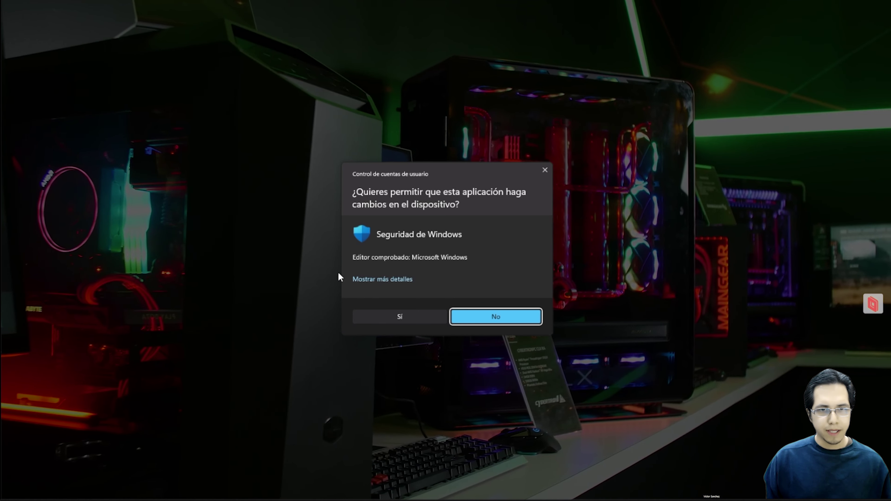
left_click(412, 316)
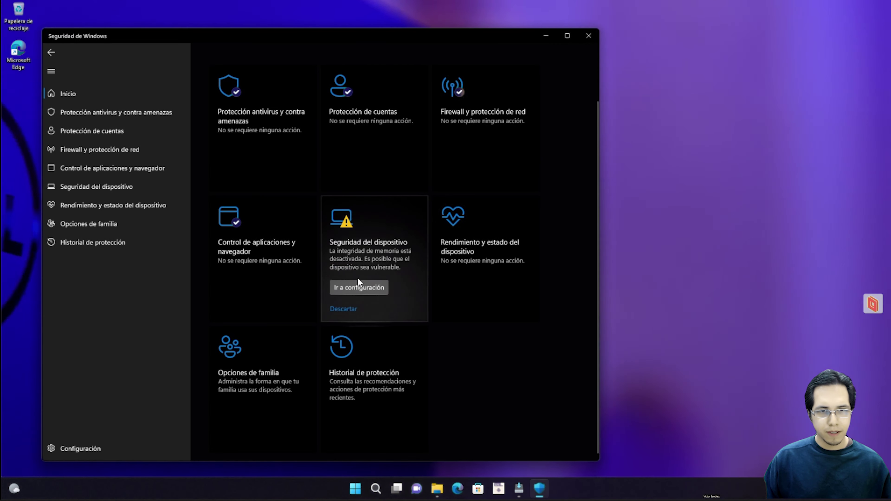
scroll(386, 245, "up", 2)
left_click(588, 35)
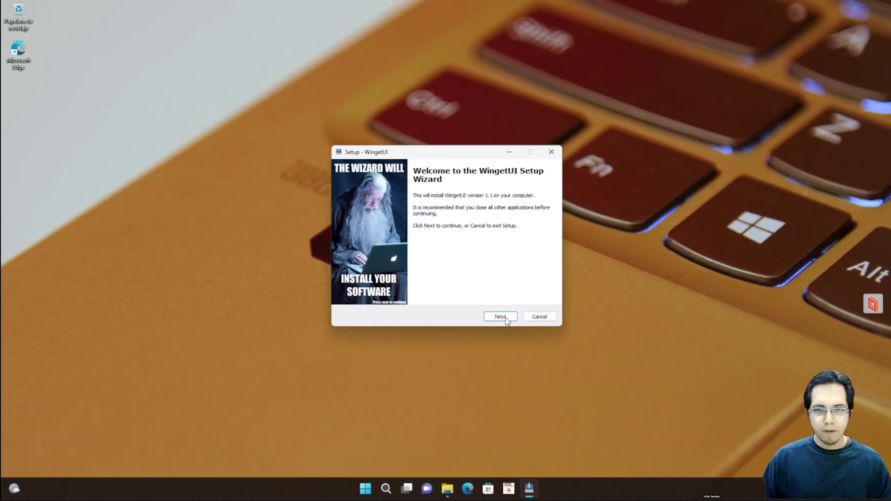
Install WingetUI in the default folder with a desktop shortcut, and launch it, accepting the admin rights notice.
left_click(505, 318)
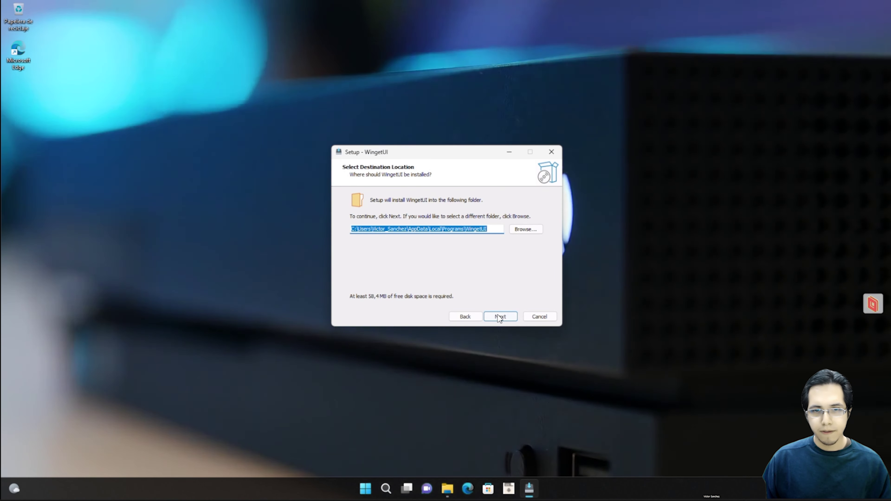
left_click(499, 317)
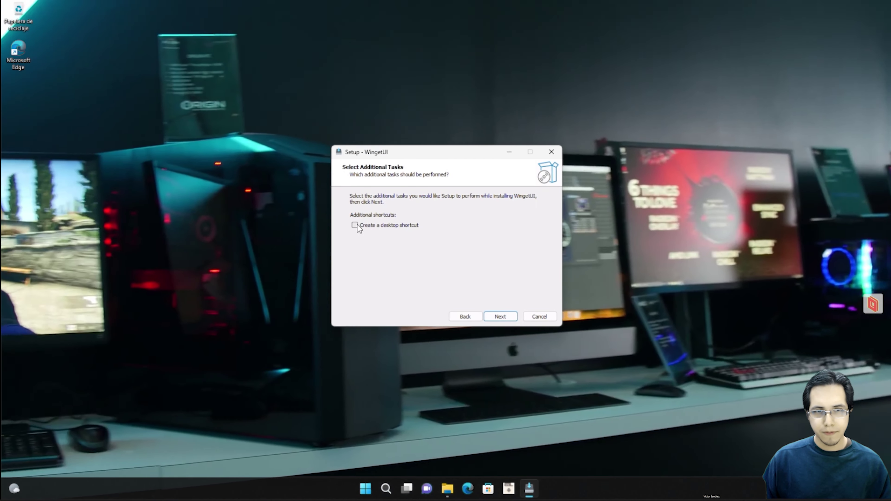
left_click(354, 225)
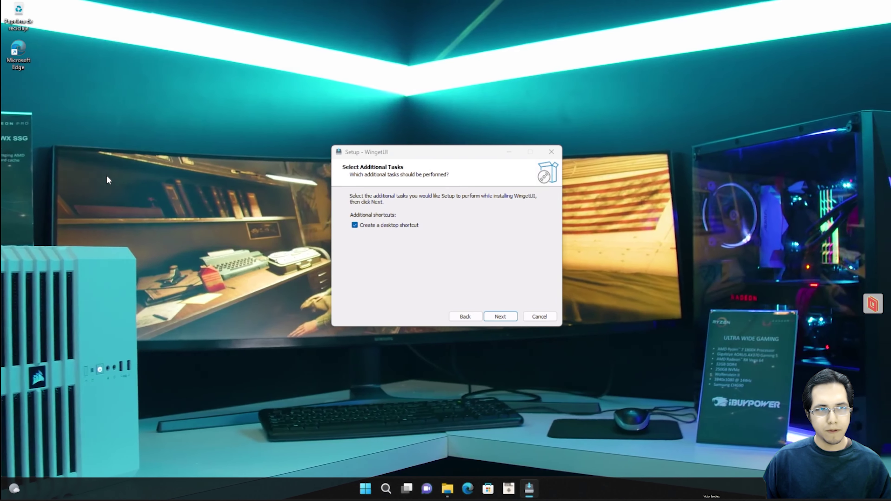
left_click(500, 316)
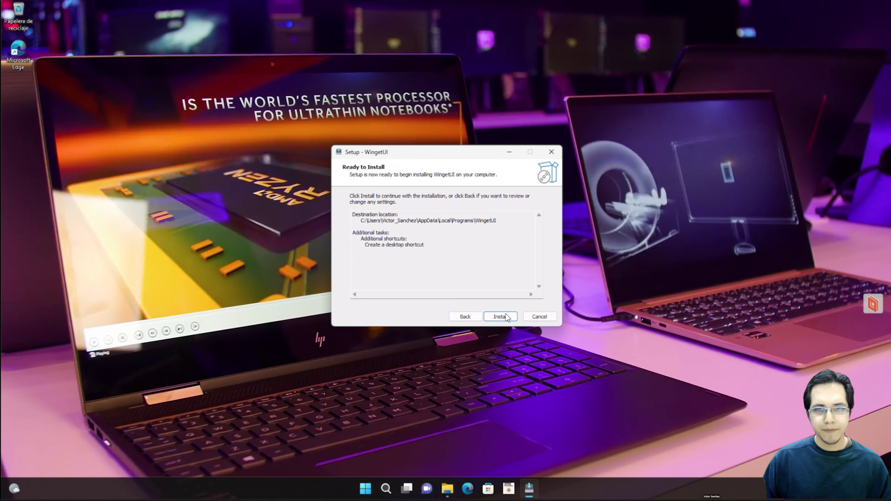
left_click(500, 316)
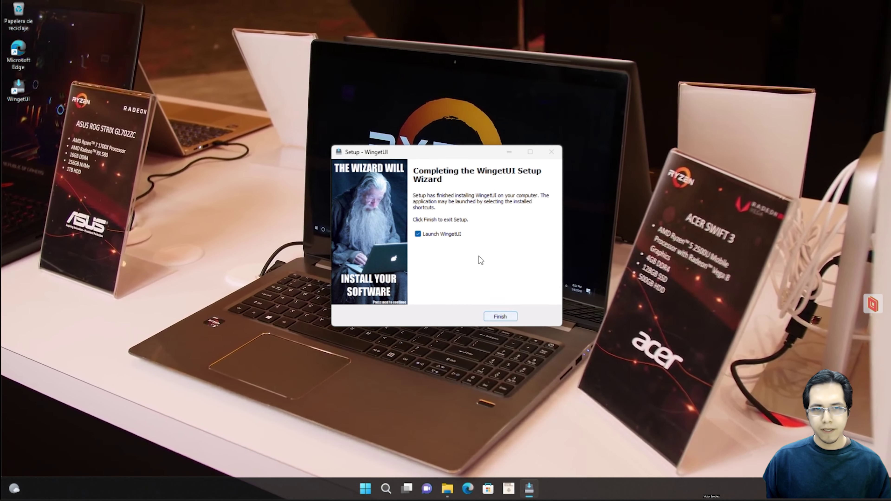
key("Return")
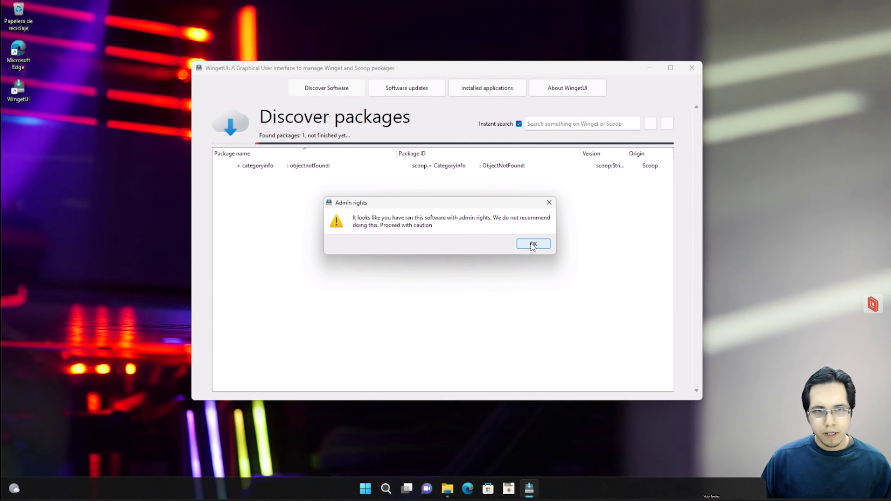
left_click(532, 244)
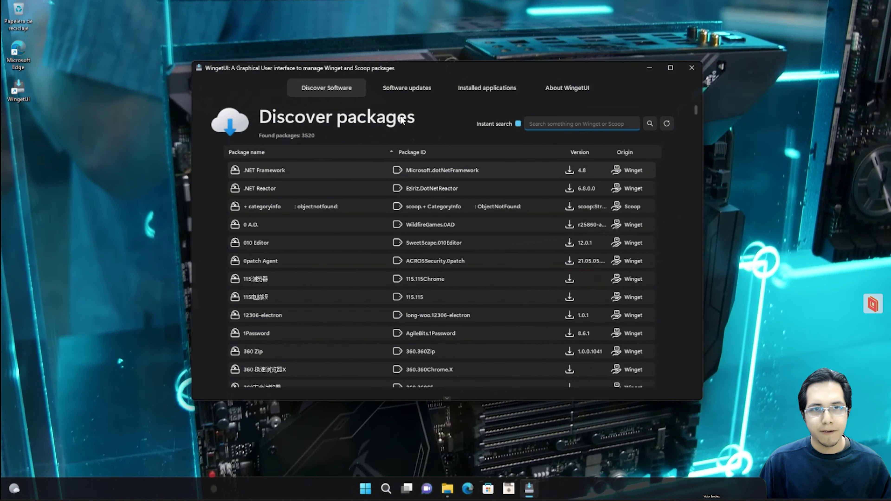
Look through WingetUI's available updates, its list of installed packages and the program's license information.
left_click(422, 86)
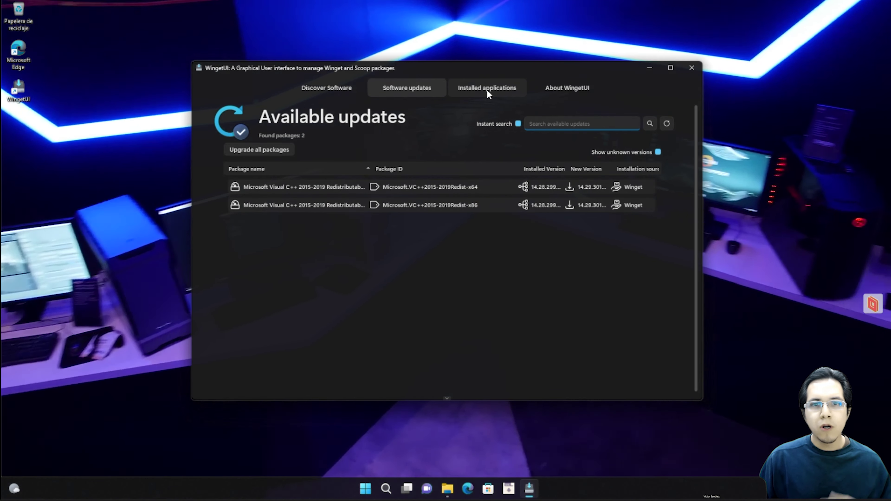
left_click(486, 91)
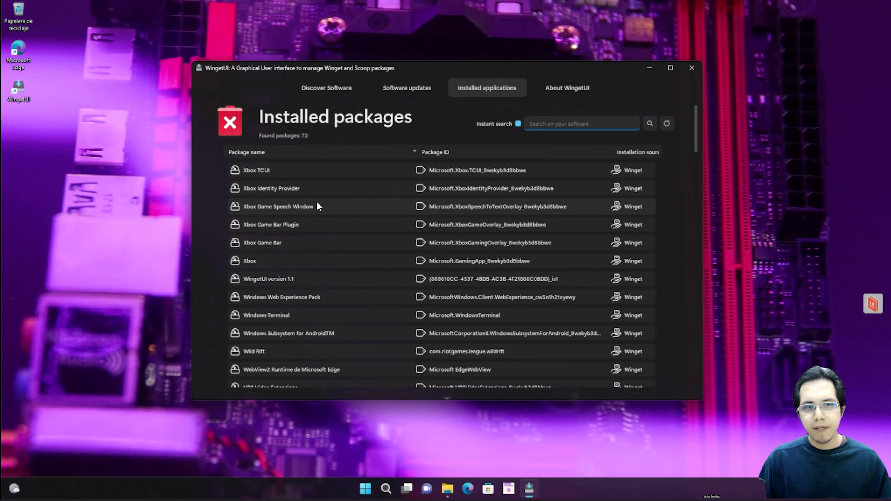
scroll(334, 206, "down", 8)
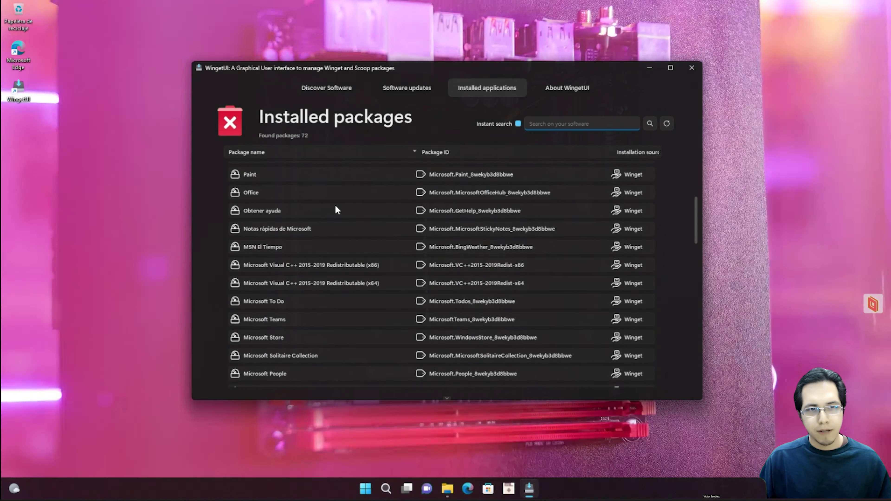
scroll(335, 207, "down", 3)
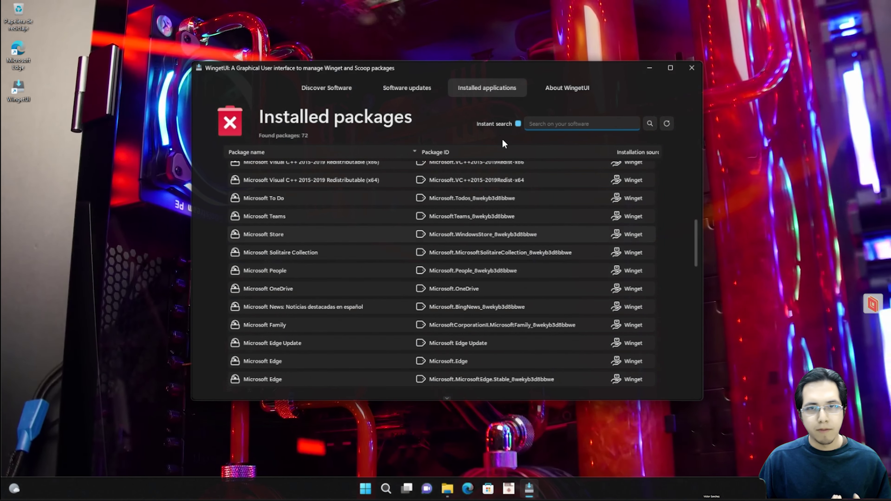
left_click(576, 92)
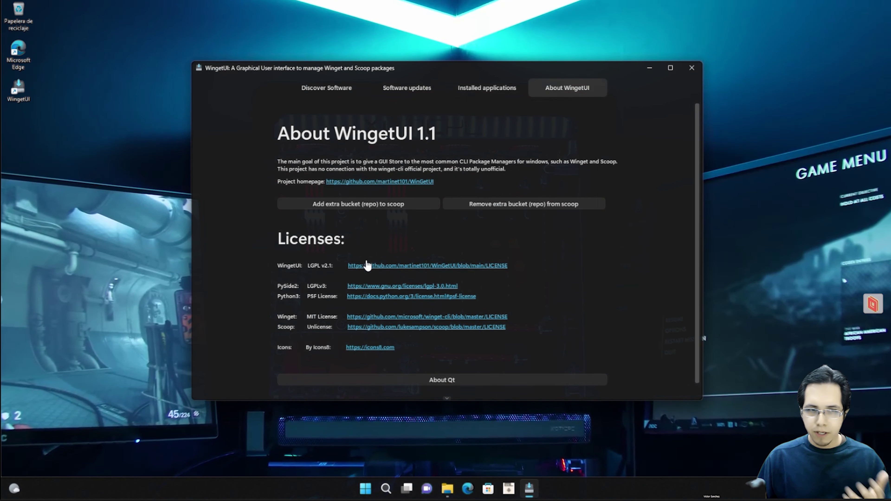
scroll(532, 281, "down", 1)
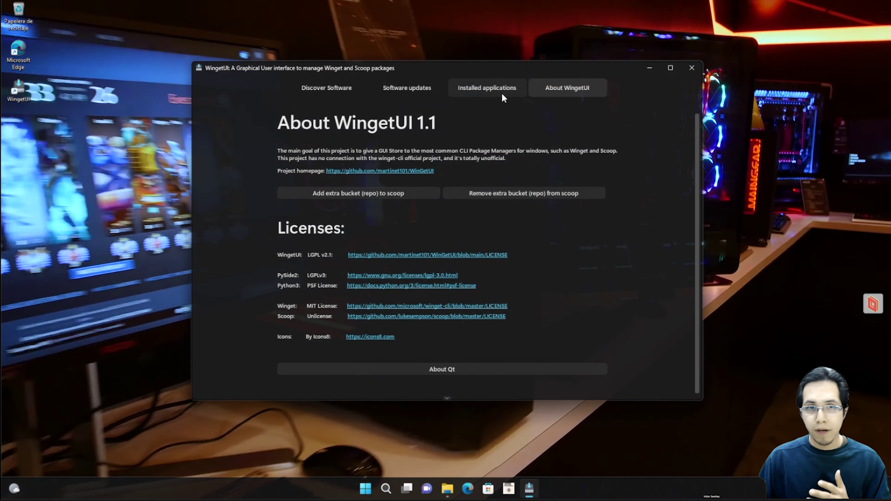
Browse the installed packages again, select the Xbox TCUI entry, and return to the available software updates.
left_click(504, 96)
scroll(441, 196, "down", 2)
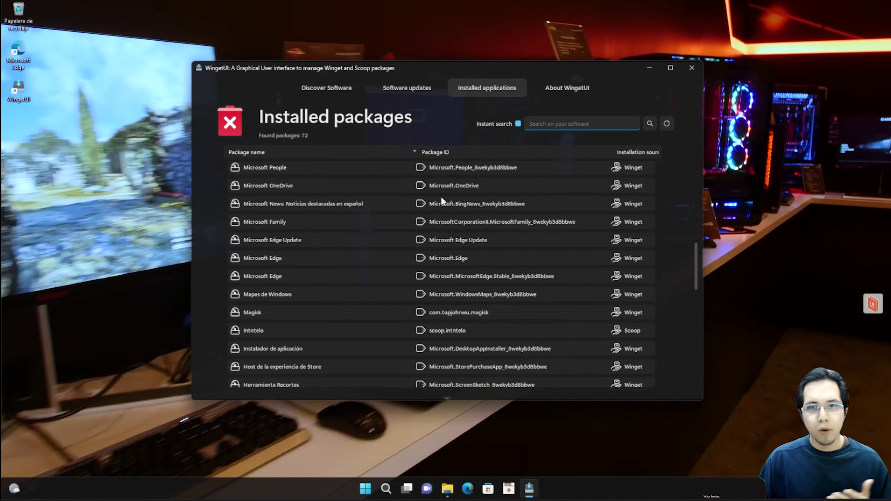
scroll(379, 238, "up", 4)
scroll(351, 203, "up", 8)
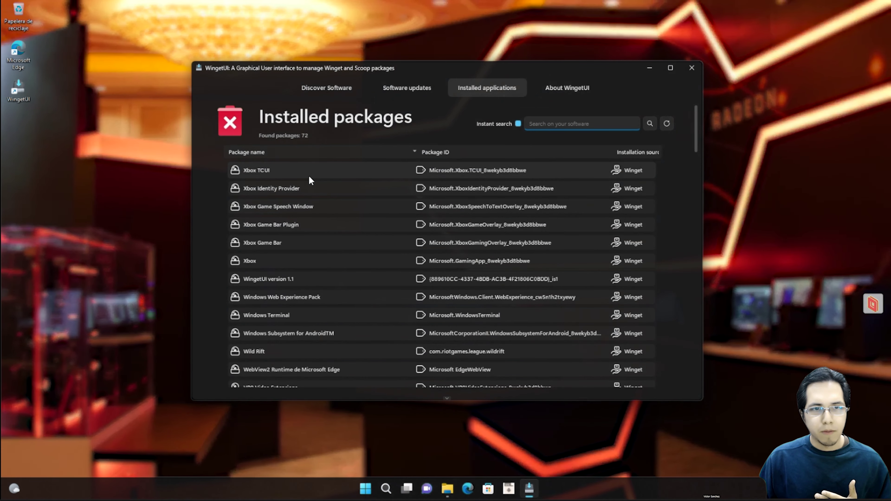
left_click(308, 174)
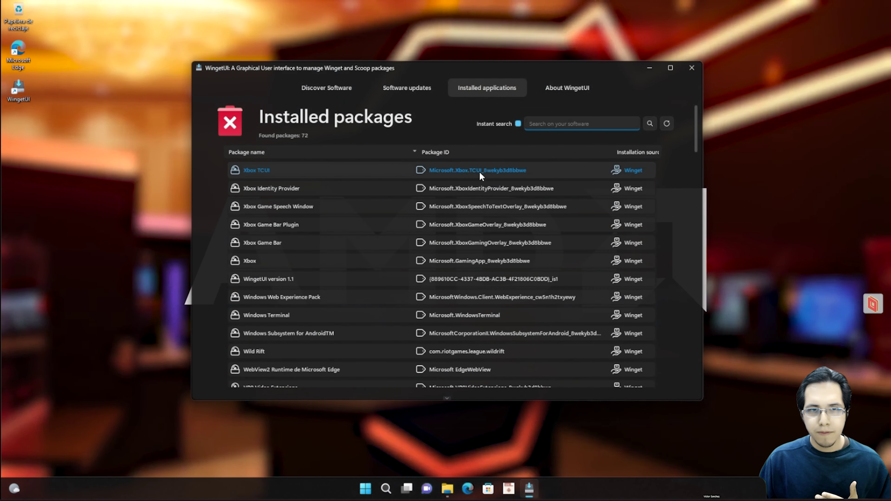
left_click_drag(446, 153, 414, 89)
left_click(414, 89)
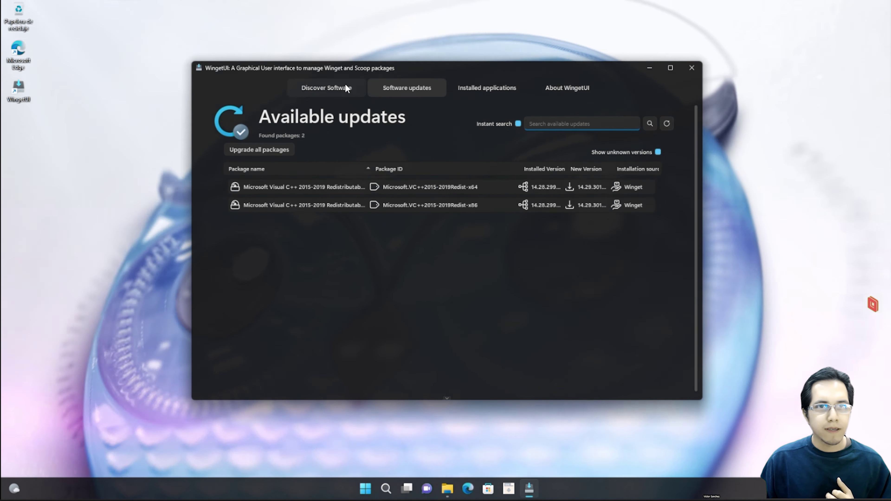
Browse the discoverable packages, open the .NET Framework package details to review them, and close the details.
left_click(345, 87)
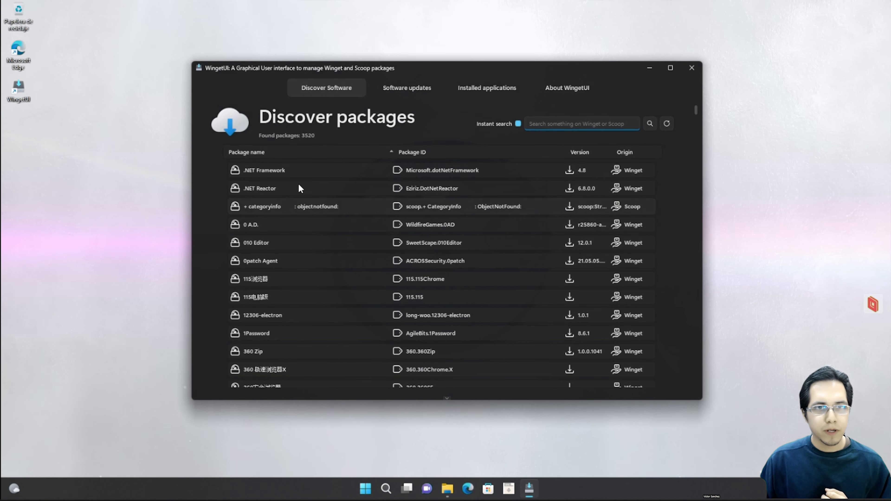
scroll(491, 219, "down", 12)
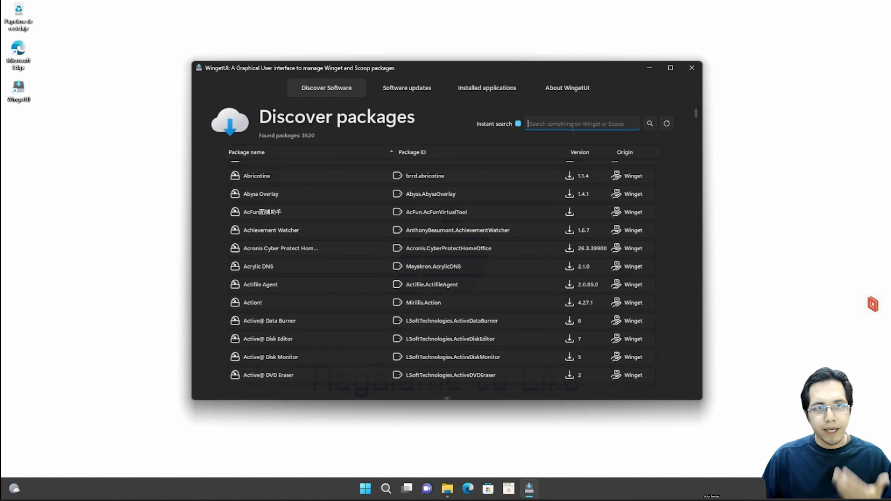
scroll(369, 187, "down", 15)
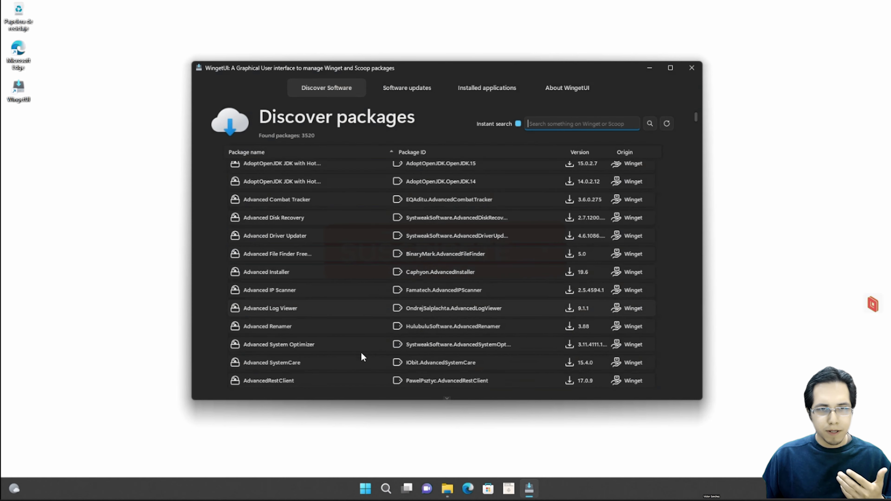
scroll(578, 344, "up", 20)
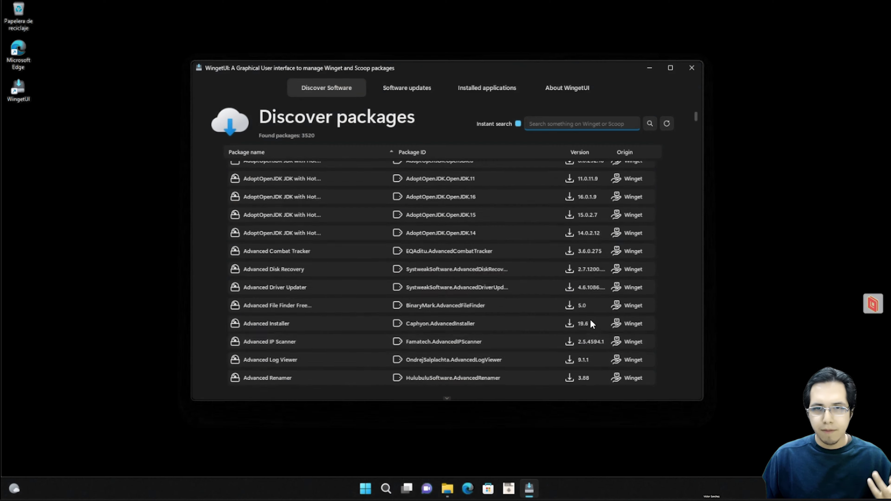
scroll(535, 244, "up", 5)
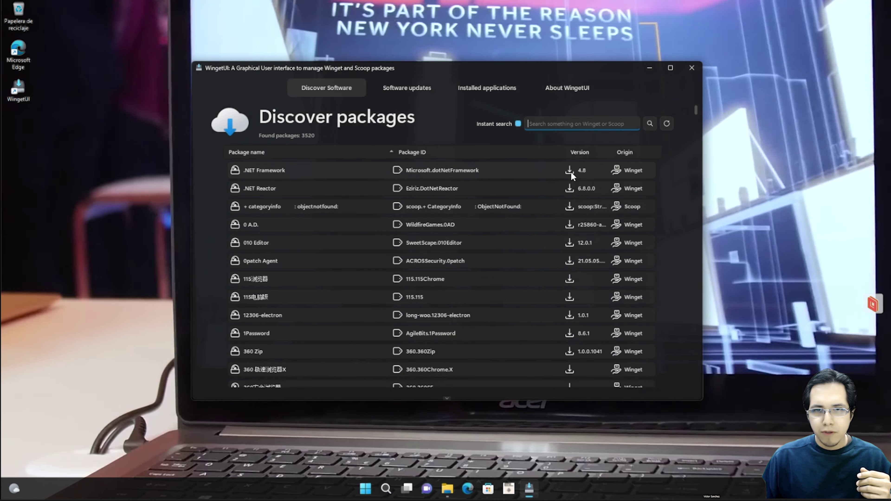
left_click(570, 171)
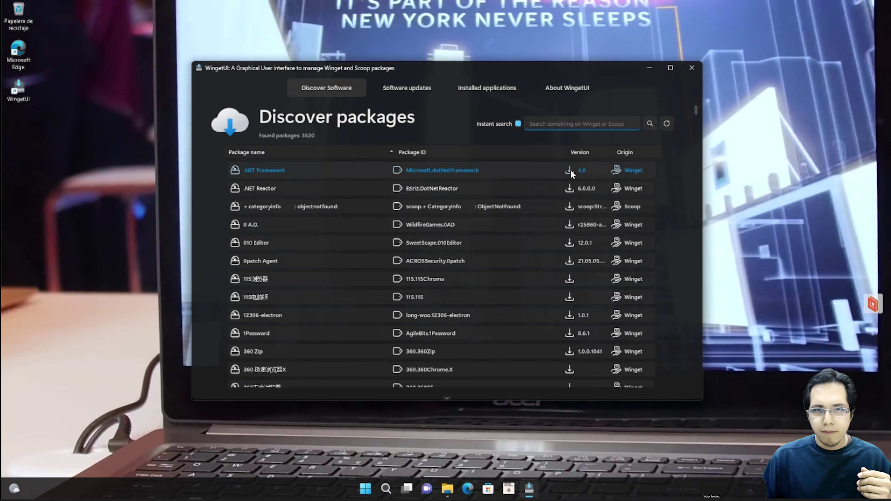
double_click(579, 172)
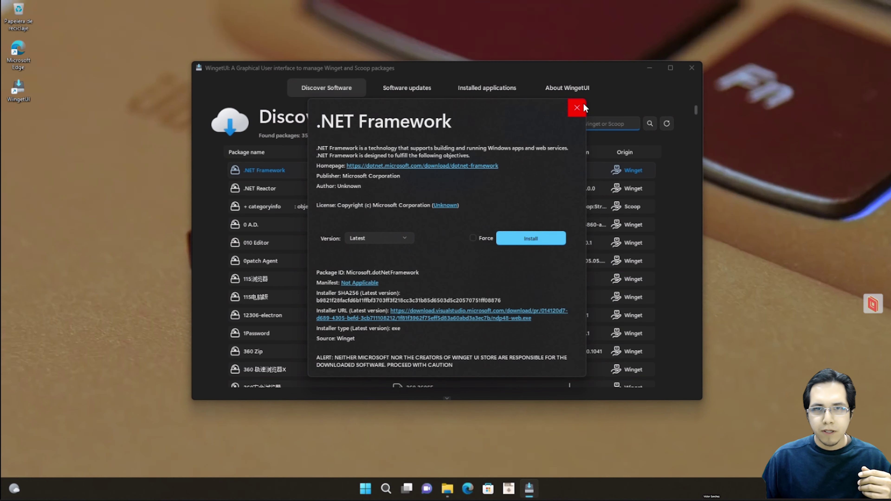
left_click(582, 105)
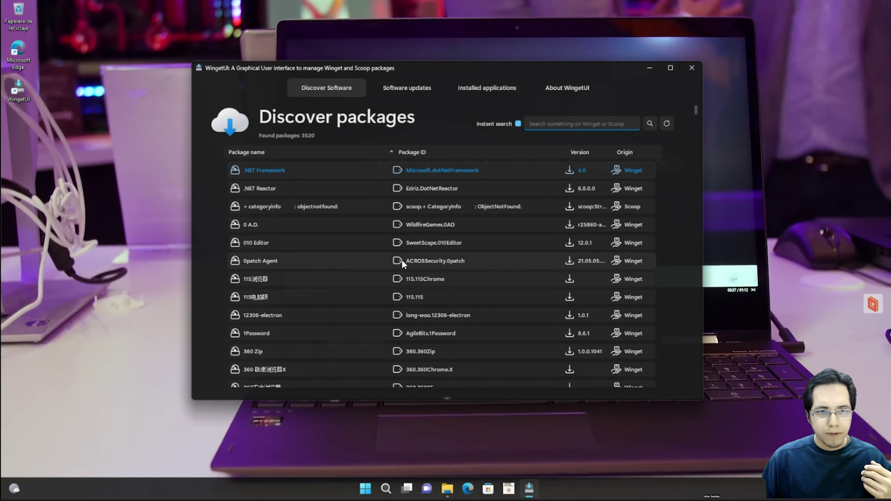
Find the 7-Zip package in the discoverable software and install its latest version.
scroll(370, 282, "down", 1)
scroll(329, 290, "down", 1)
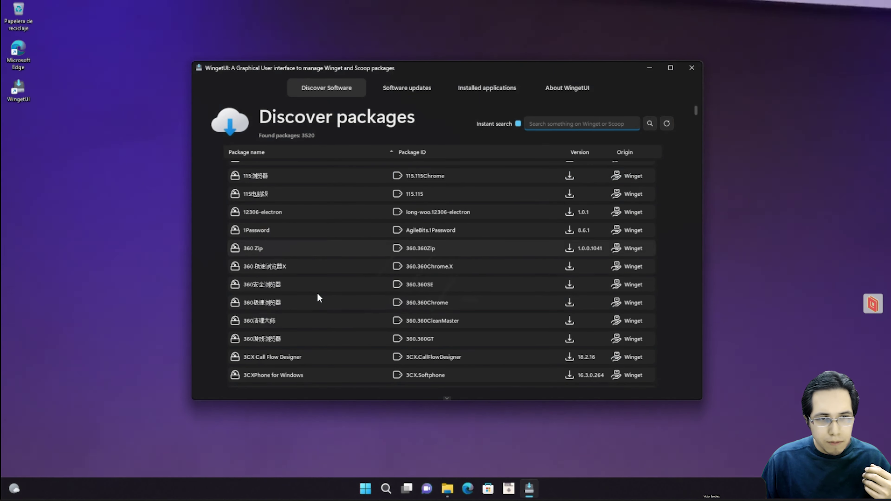
scroll(320, 309, "down", 1)
scroll(310, 341, "down", 1)
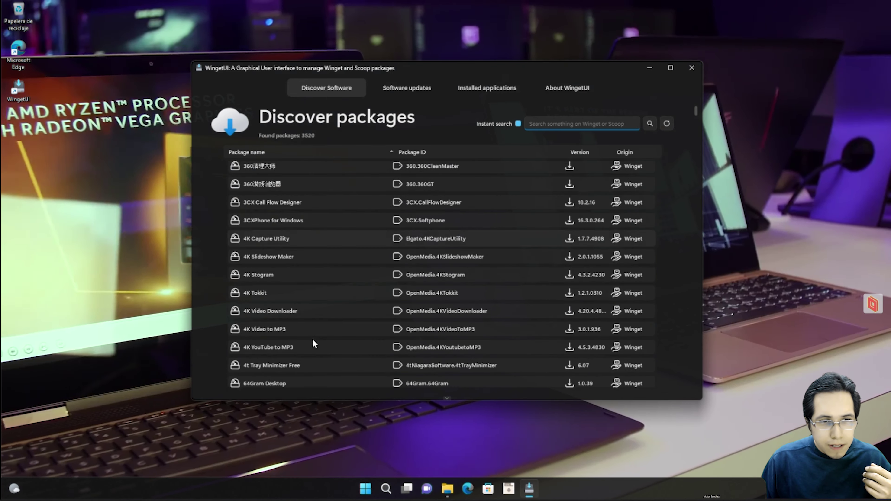
scroll(315, 327, "down", 3)
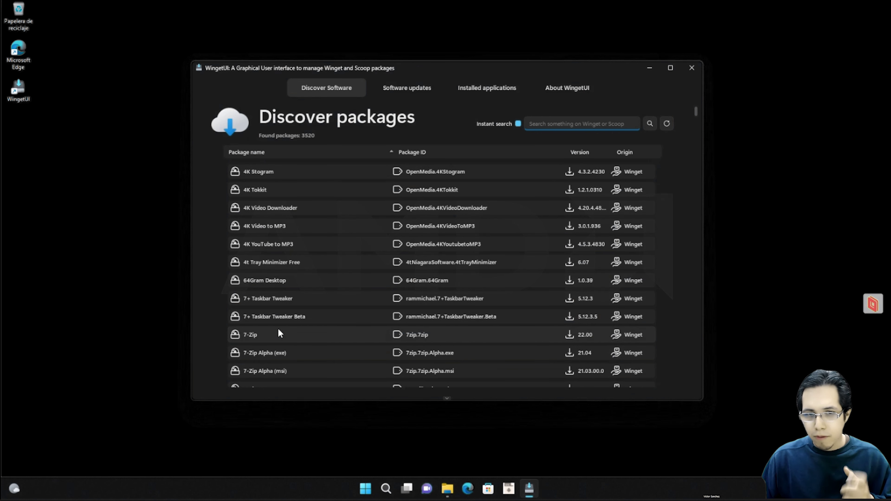
double_click(576, 336)
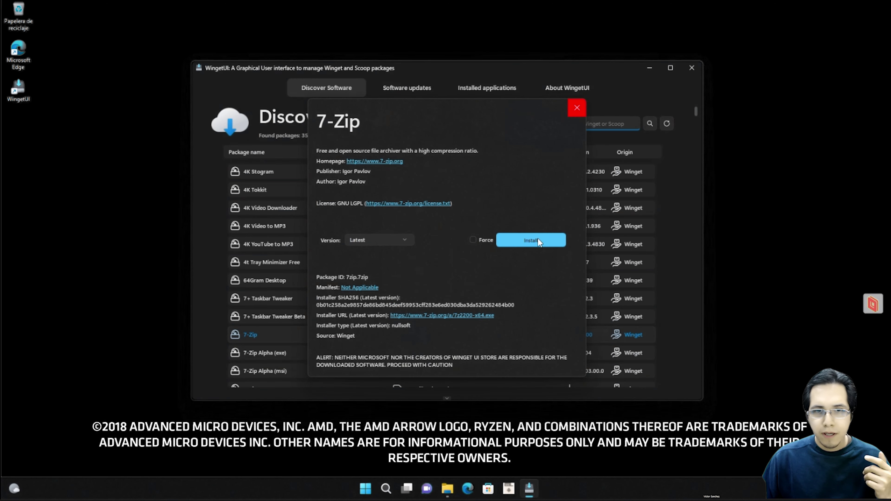
left_click(539, 241)
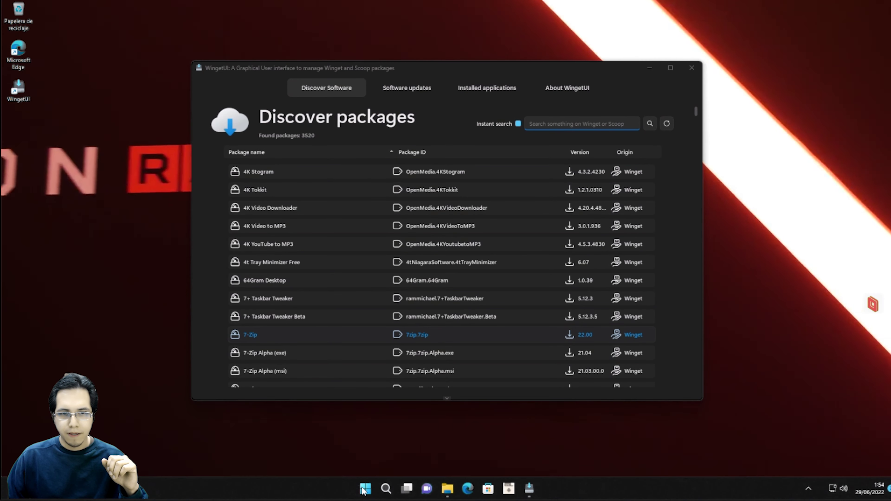
Search Windows for "7z", open 7-Zip File Manager to check the installation, and close it.
left_click(364, 488)
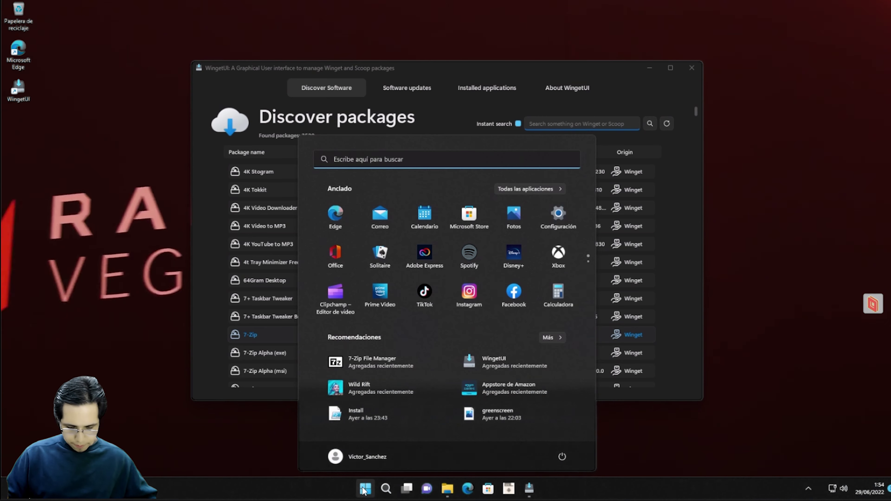
type("7z")
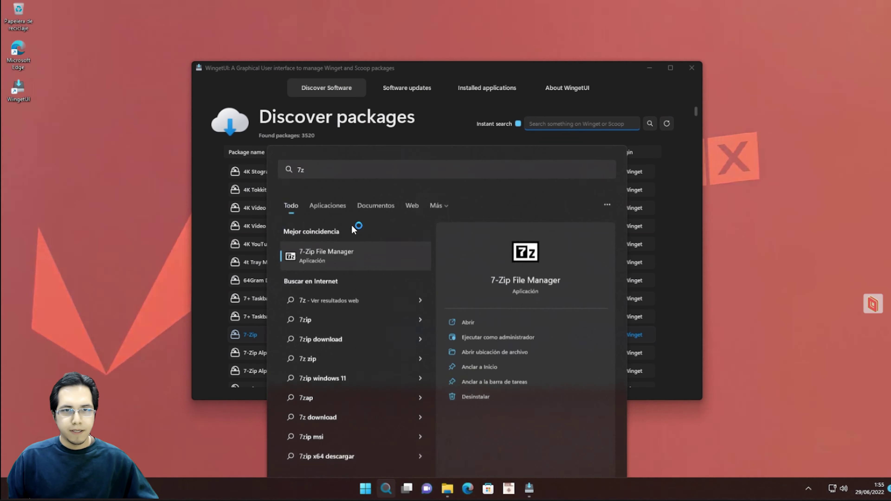
left_click(346, 239)
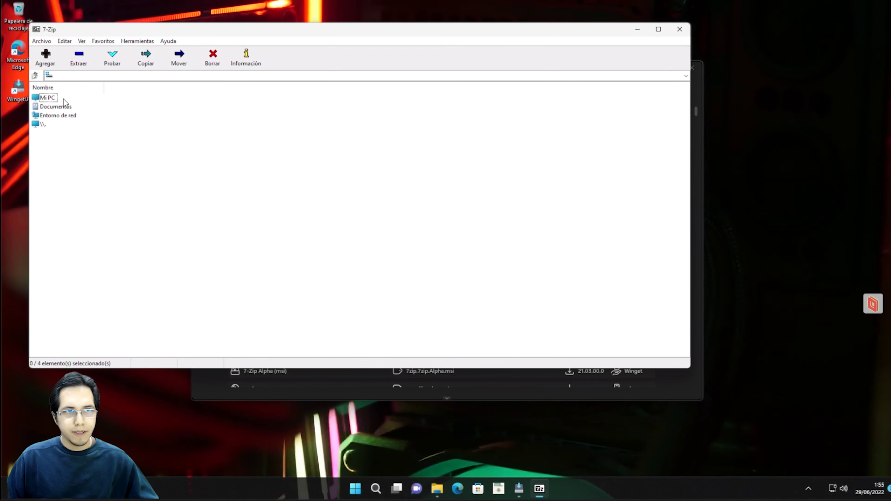
left_click(676, 35)
Browse more discoverable packages in WingetUI, and go through the available updates to the installed packages.
scroll(335, 273, "down", 10)
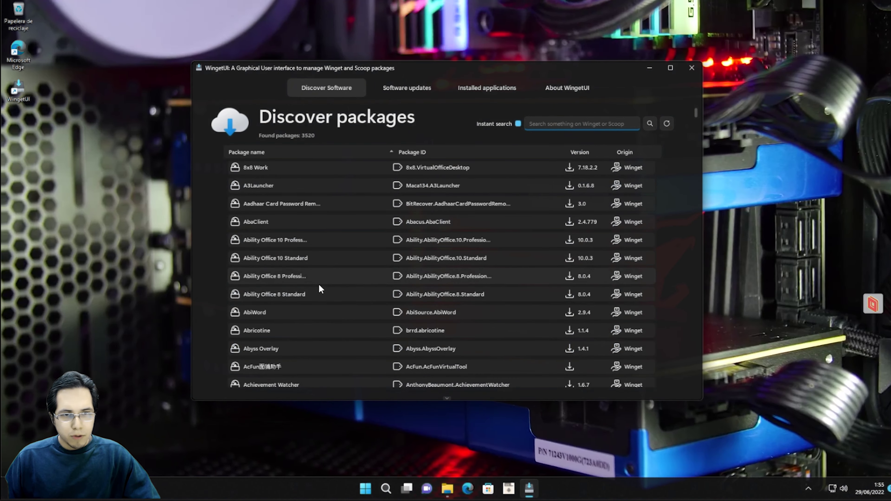
scroll(322, 290, "down", 10)
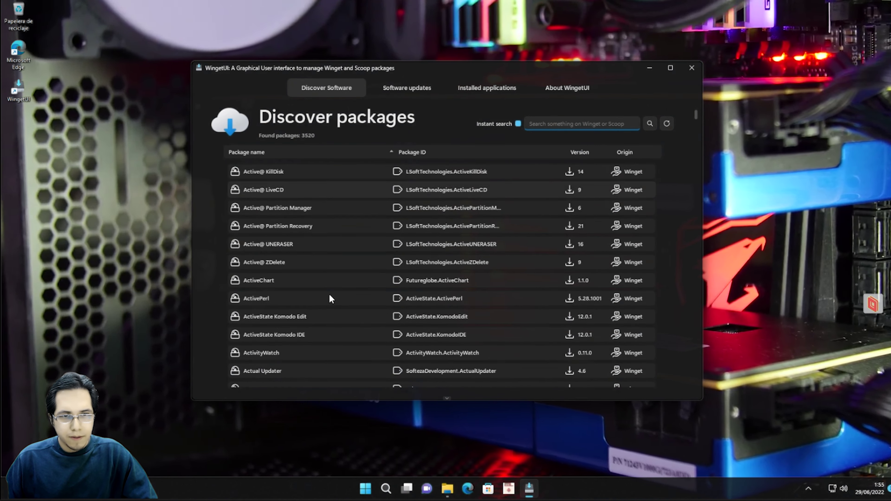
scroll(331, 302, "down", 8)
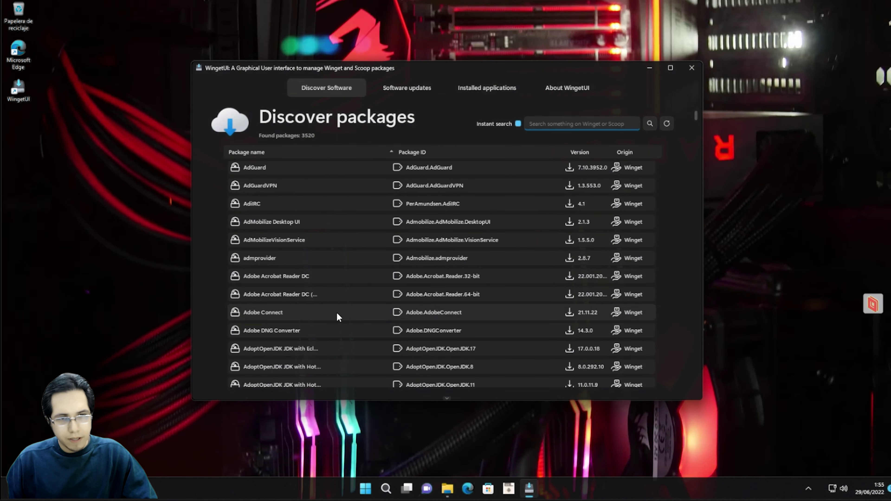
scroll(336, 312, "down", 2)
left_click(415, 86)
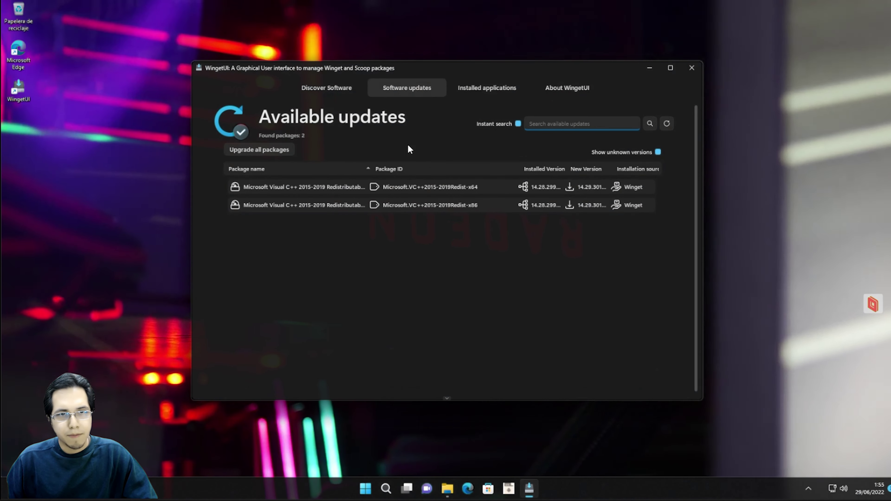
left_click(486, 87)
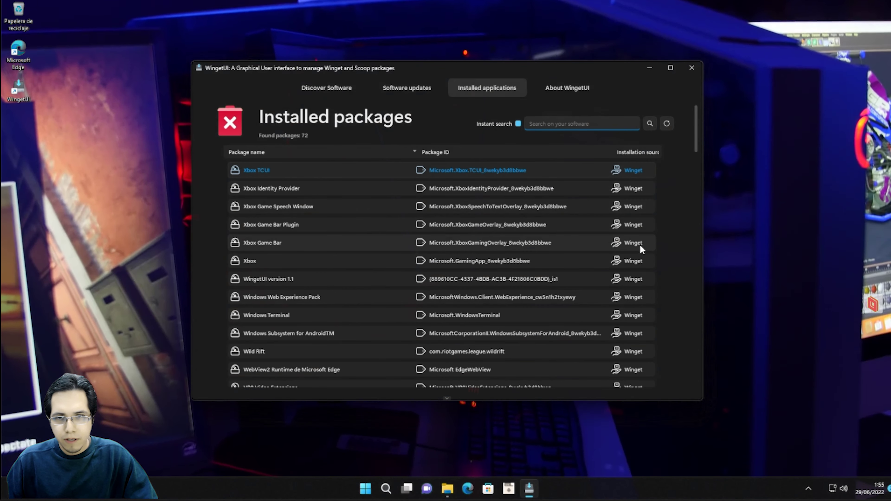
Start uninstalling Xbox Game Bar from the installed packages, but decline the removal.
left_click(520, 243)
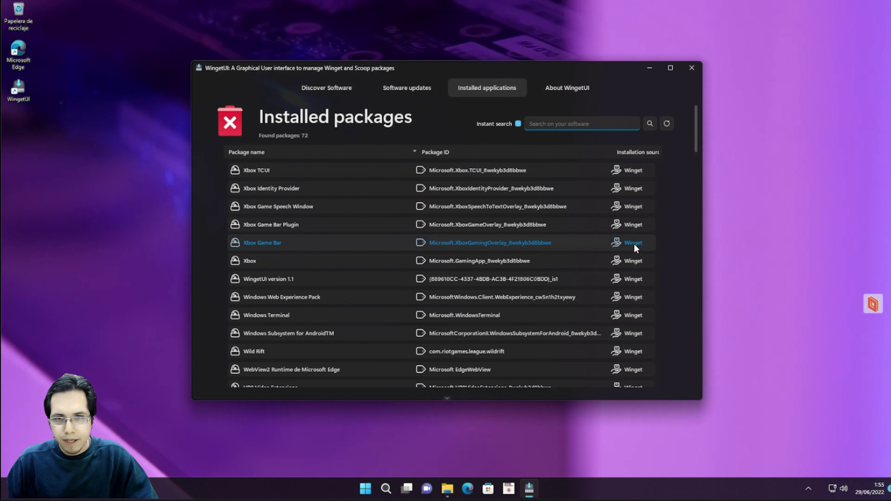
double_click(632, 244)
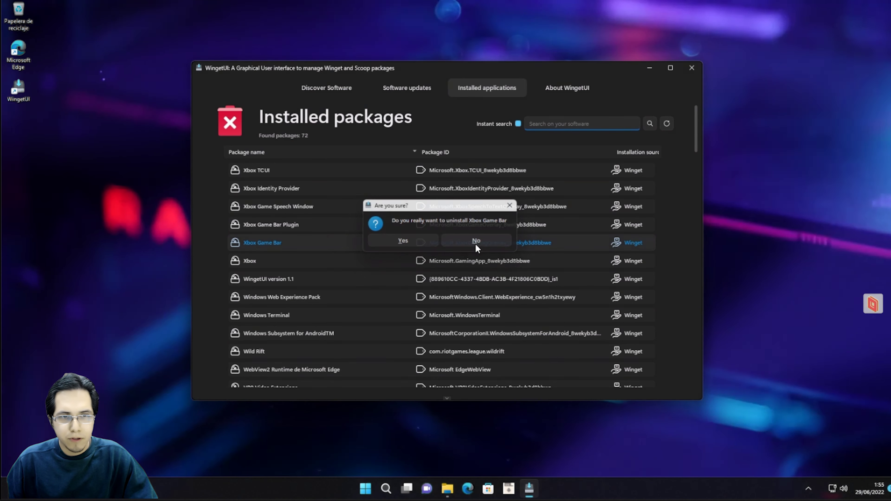
left_click(476, 241)
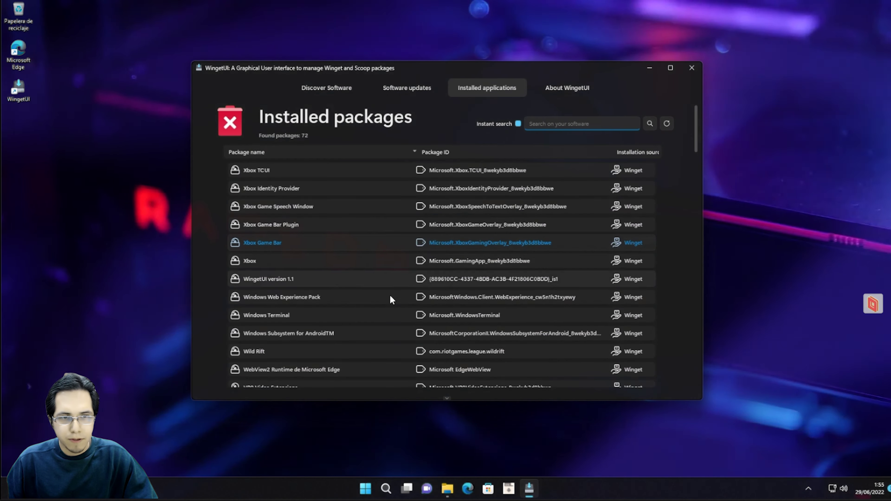
Locate Películas y TV among the installed packages, and open the app through a Windows search for "pelic".
scroll(390, 295, "down", 4)
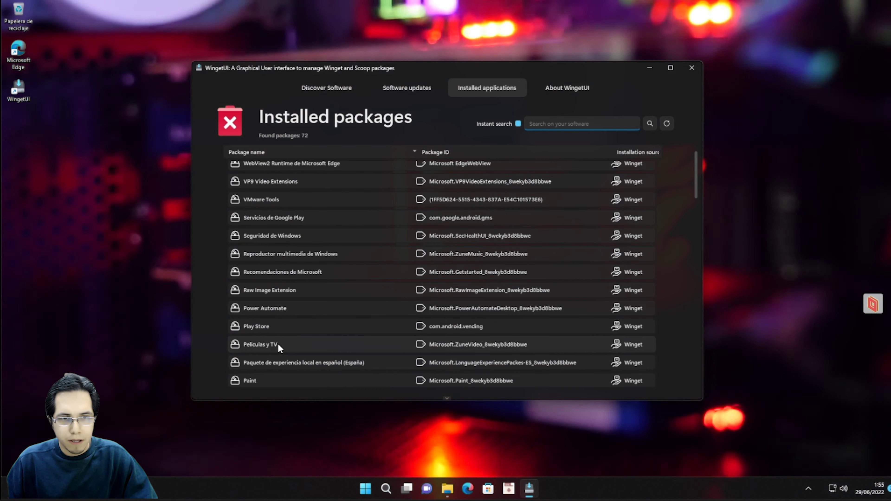
left_click(363, 491)
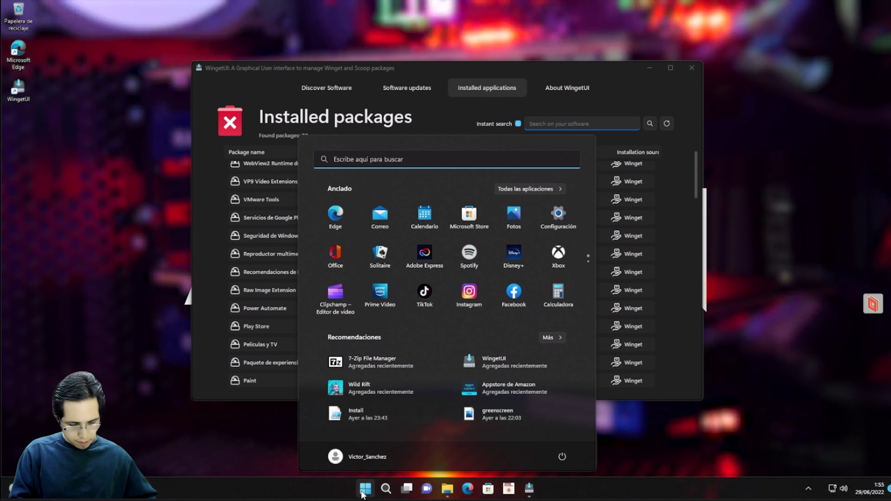
type("pelic")
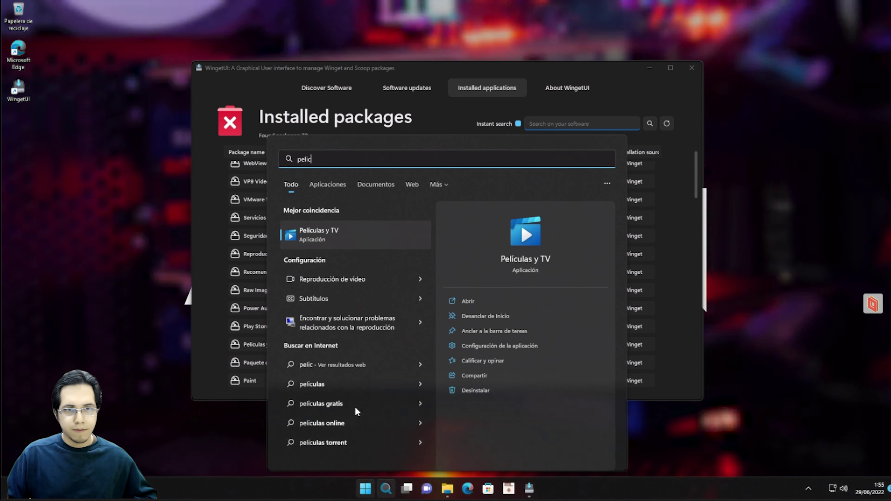
left_click(314, 229)
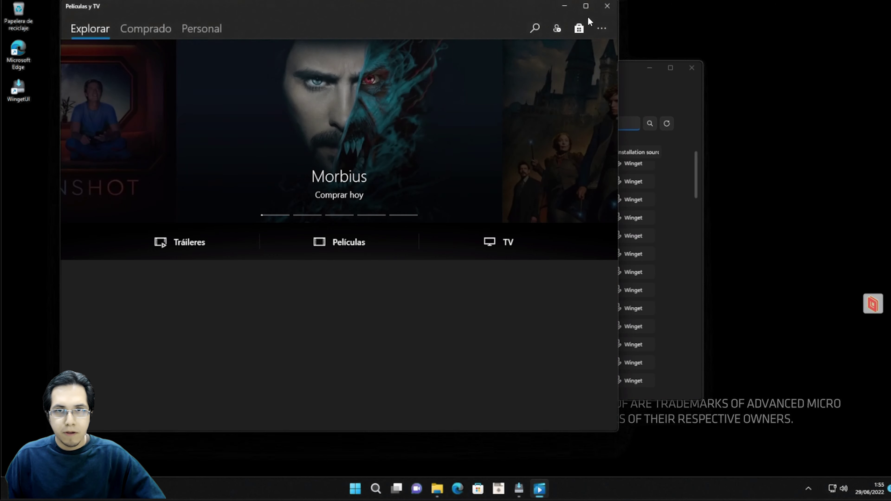
right_click(540, 487)
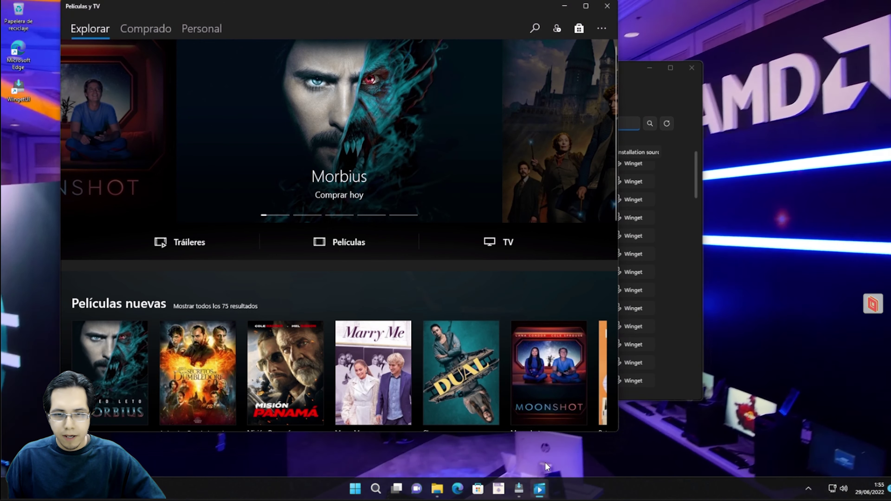
left_click(592, 24)
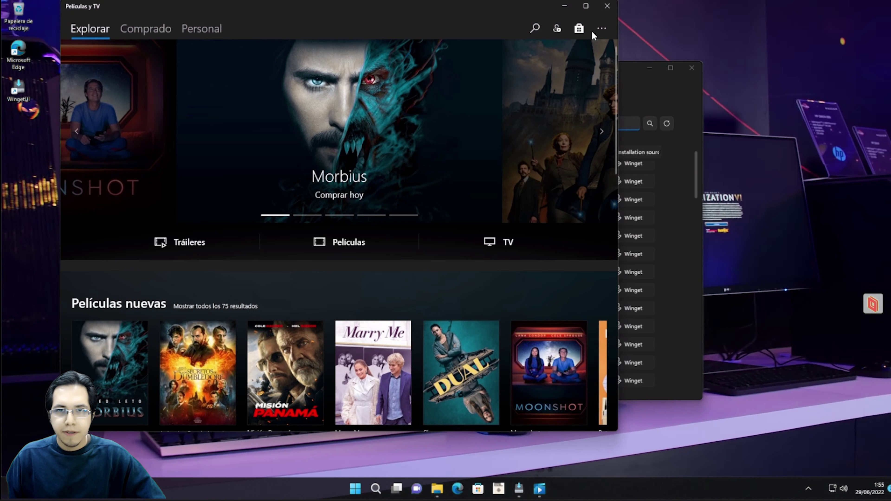
Close the Películas y TV app and uninstall its package through WingetUI, confirming the removal.
left_click(610, 7)
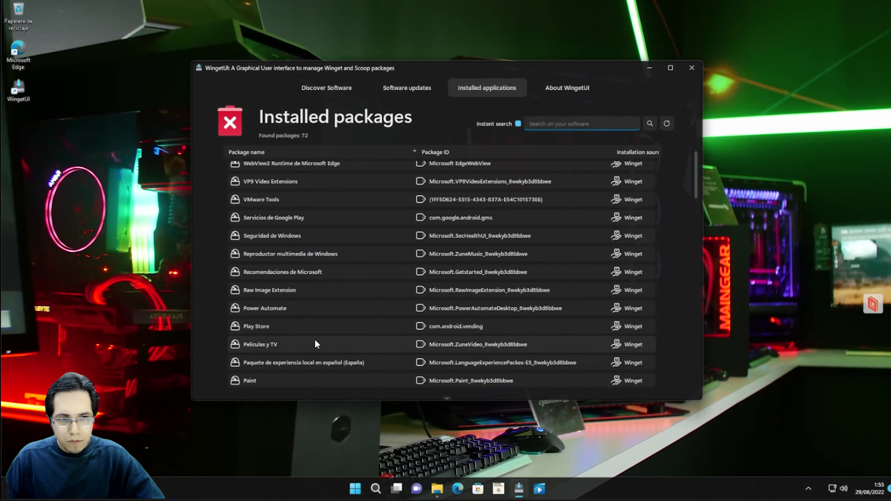
double_click(634, 342)
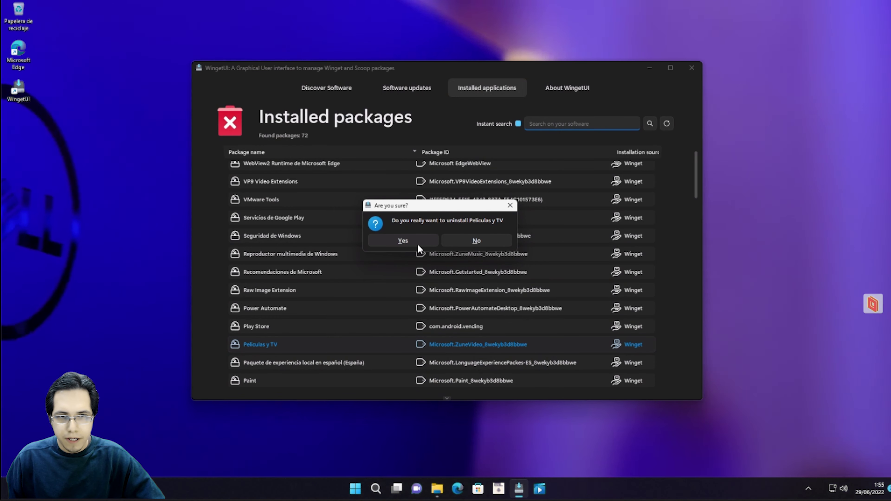
left_click(418, 244)
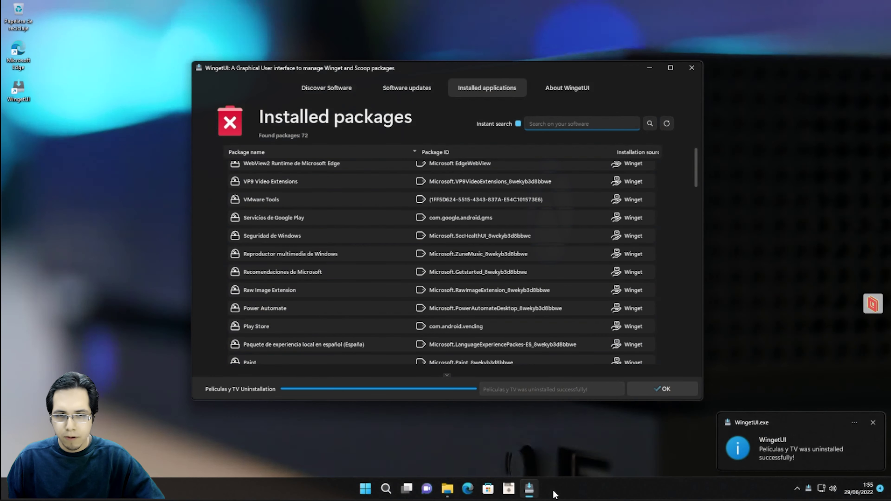
Look through the rest of the installed packages list down to its end and return to its beginning.
scroll(444, 319, "down", 5)
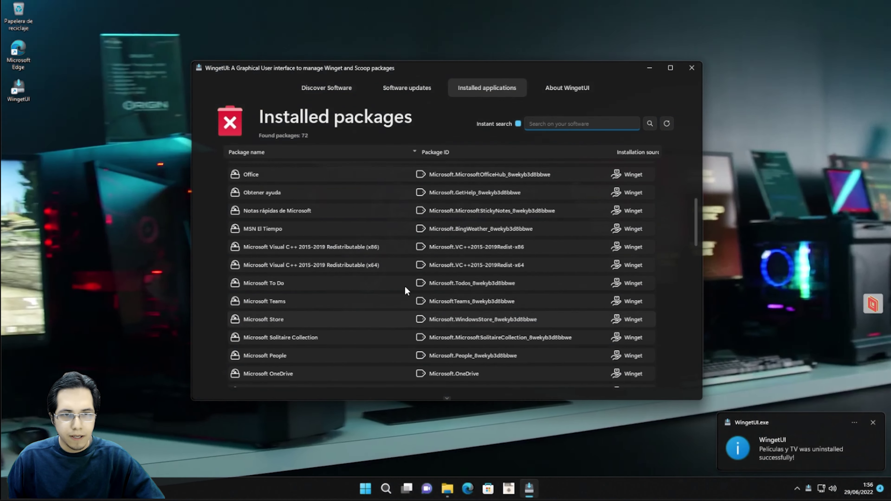
scroll(361, 289, "down", 1)
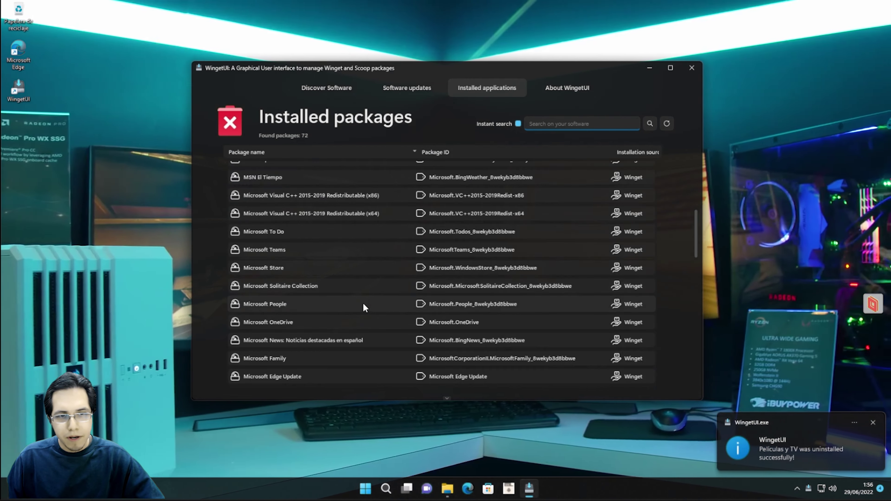
scroll(363, 304, "down", 5)
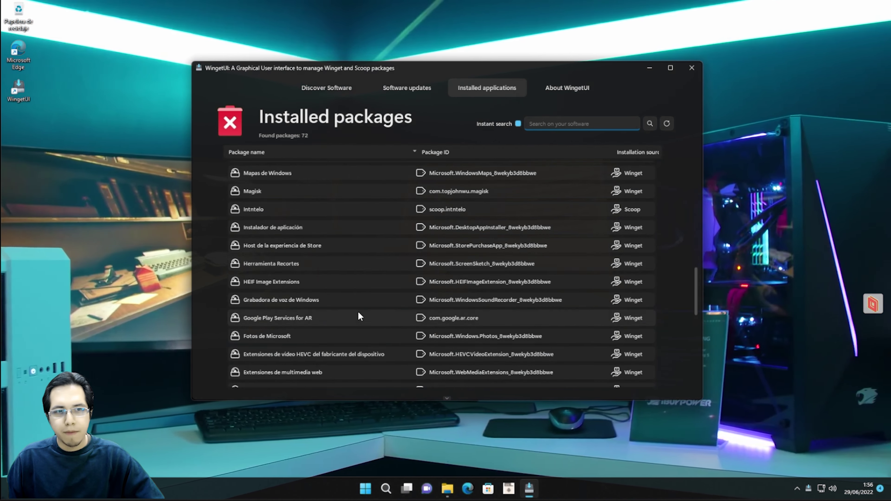
scroll(358, 314, "down", 3)
scroll(392, 321, "down", 3)
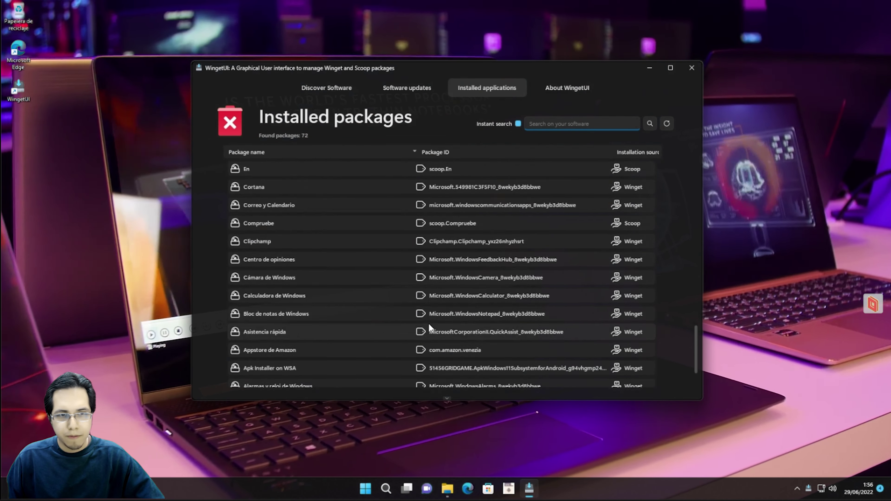
scroll(424, 325, "down", 2)
scroll(423, 334, "up", 15)
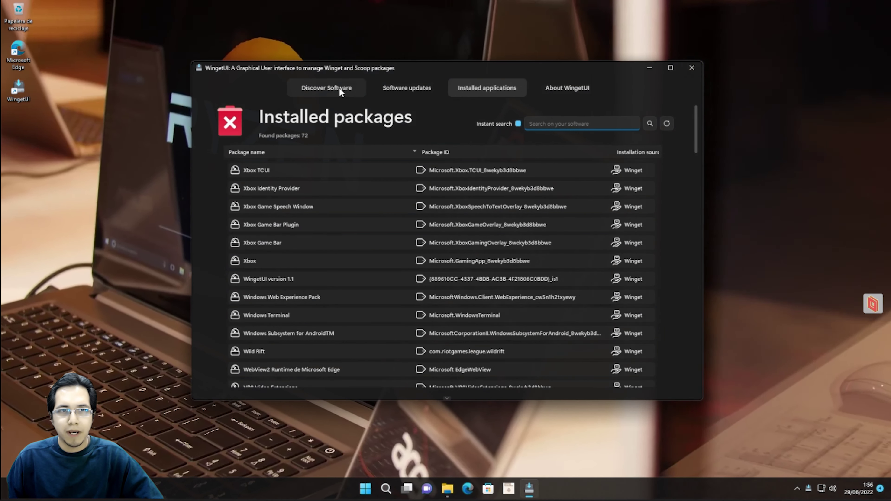
Revisit the discoverable software and the WingetUI information page, and close WingetUI.
left_click(338, 88)
left_click(556, 88)
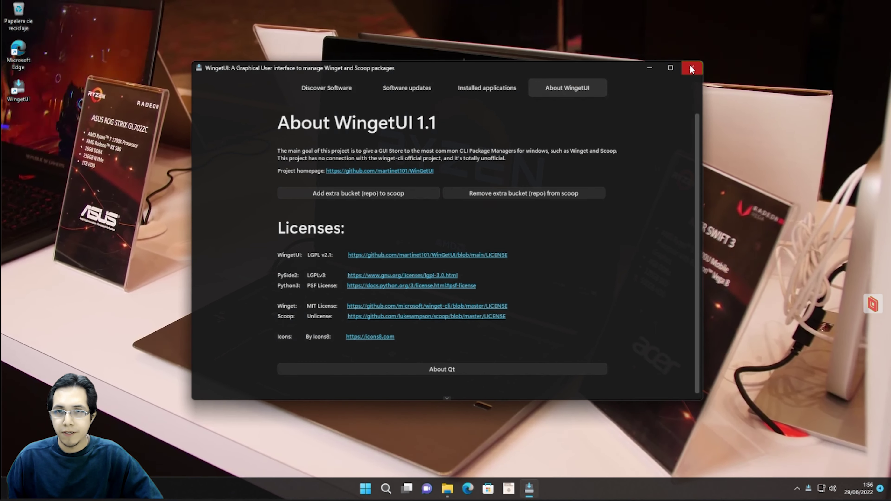
left_click(691, 68)
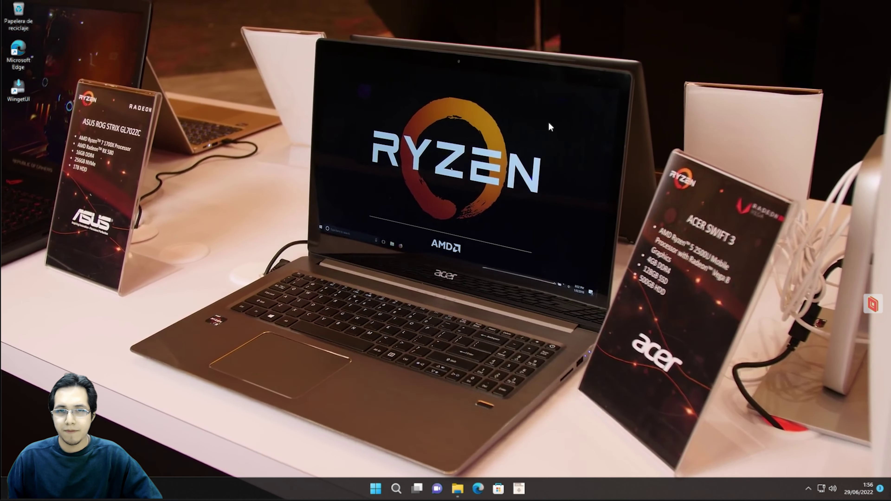